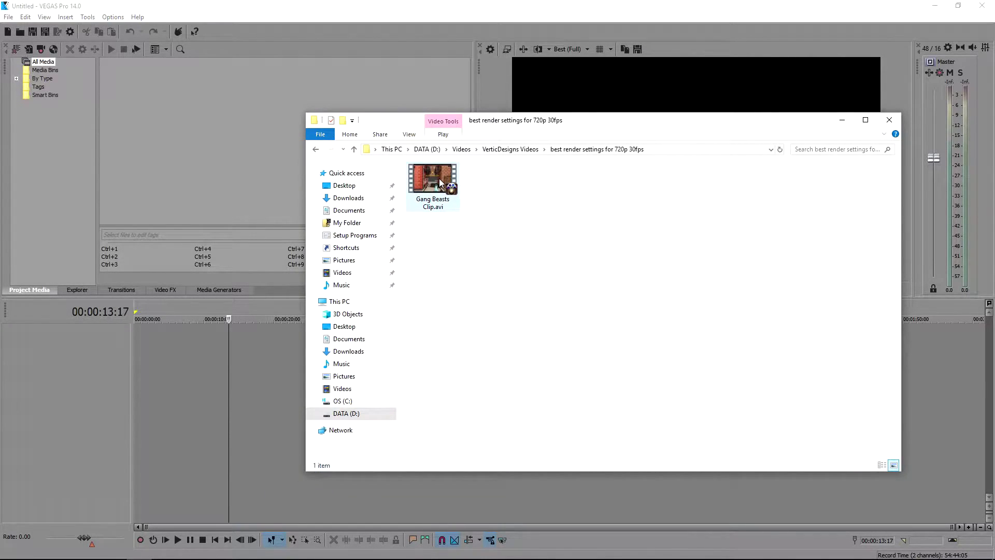
- Drag Gang Beasts Clip.avi onto the VEGAS timeline as new video and audio tracks
{"action": "left_click_drag", "start_coordinate": [439, 183], "coordinate": [188, 344]}
{"action": "left_click_drag", "start_coordinate": [113, 339], "coordinate": [114, 340]}
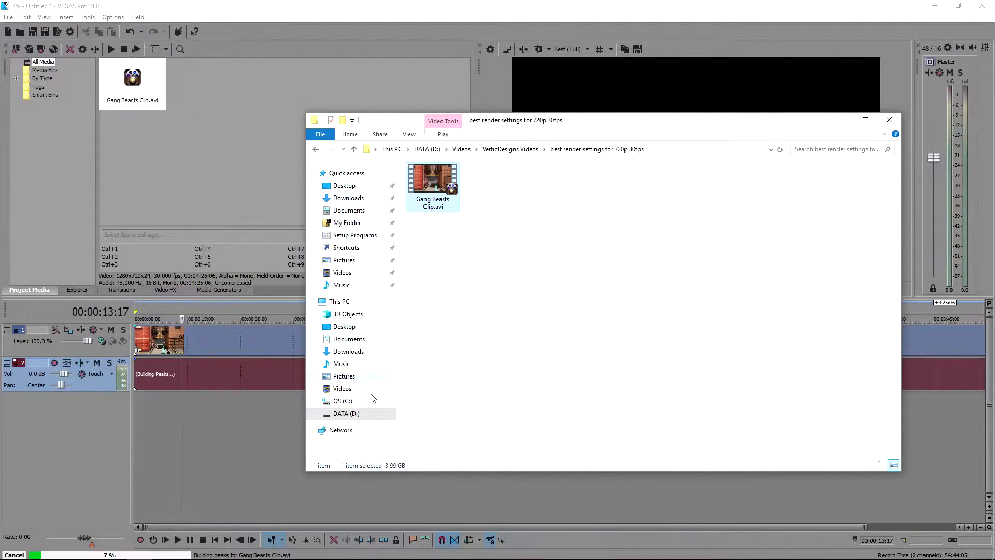
{"action": "left_click", "coordinate": [195, 337]}
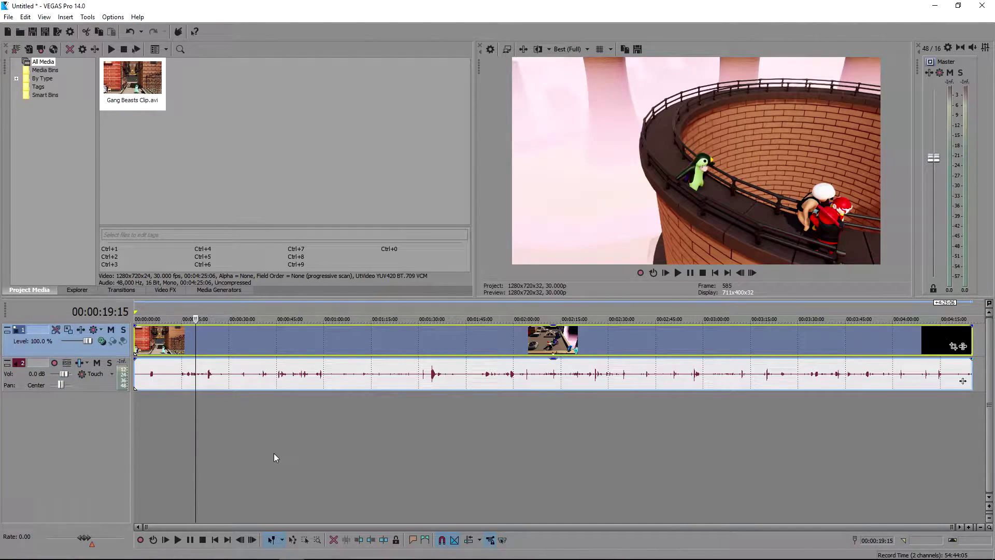
- Open the video event's Properties from its right-click menu, then close them
{"action": "right_click", "coordinate": [201, 331]}
{"action": "left_click", "coordinate": [258, 553]}
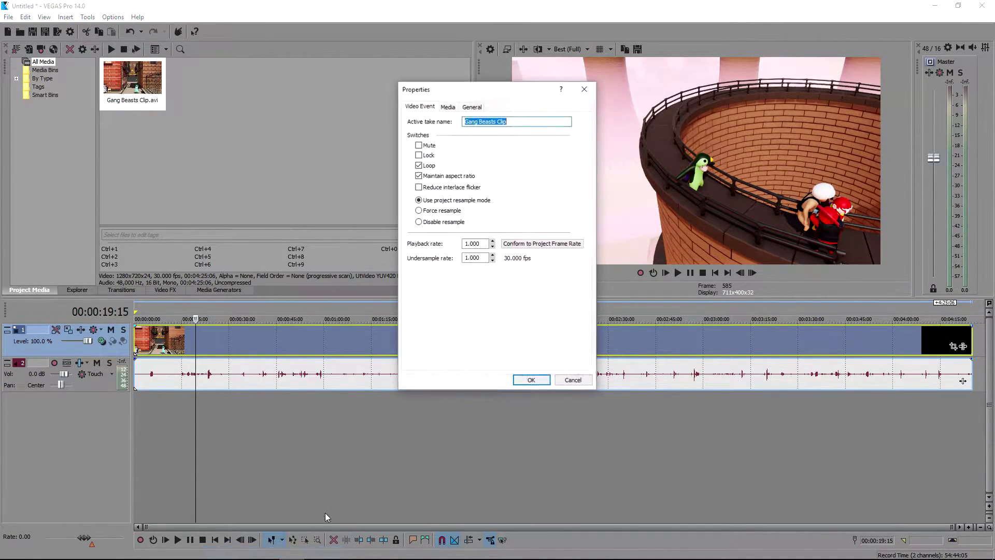
{"action": "key", "text": "Return"}
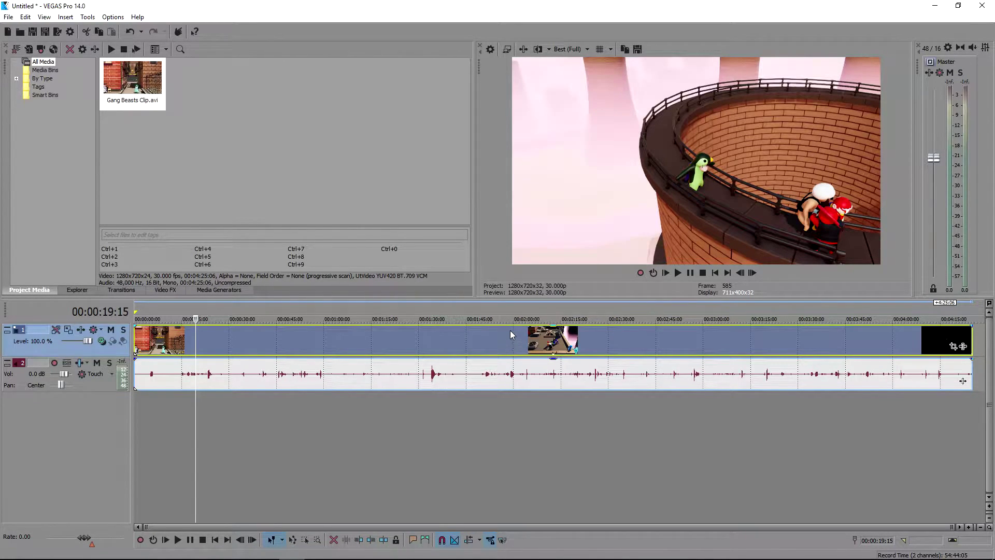
- In Project Properties, keep progressive field order and confirm the 30.000 frame rate
{"action": "left_click", "coordinate": [948, 48]}
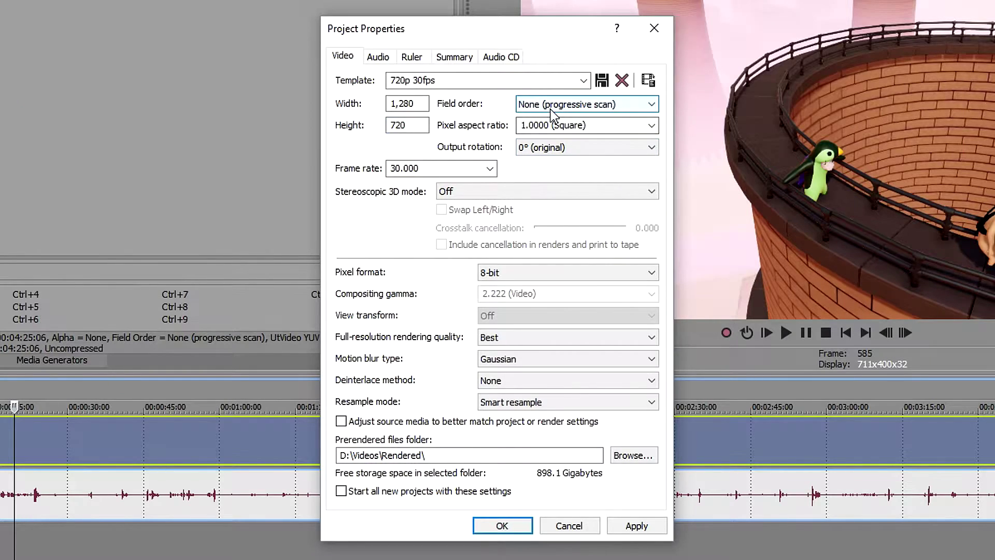
{"action": "left_click", "coordinate": [585, 104]}
{"action": "left_click", "coordinate": [462, 138]}
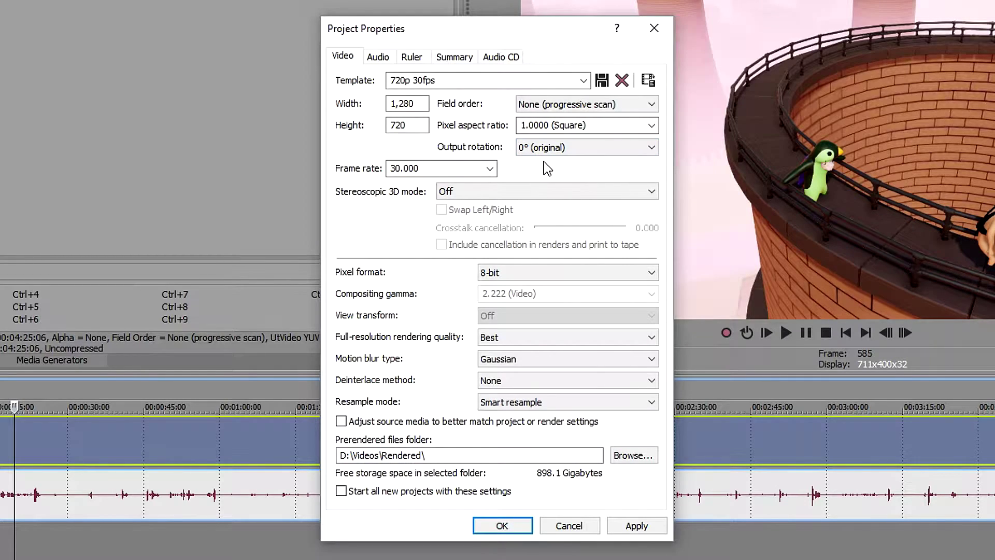
{"action": "left_click", "coordinate": [421, 173]}
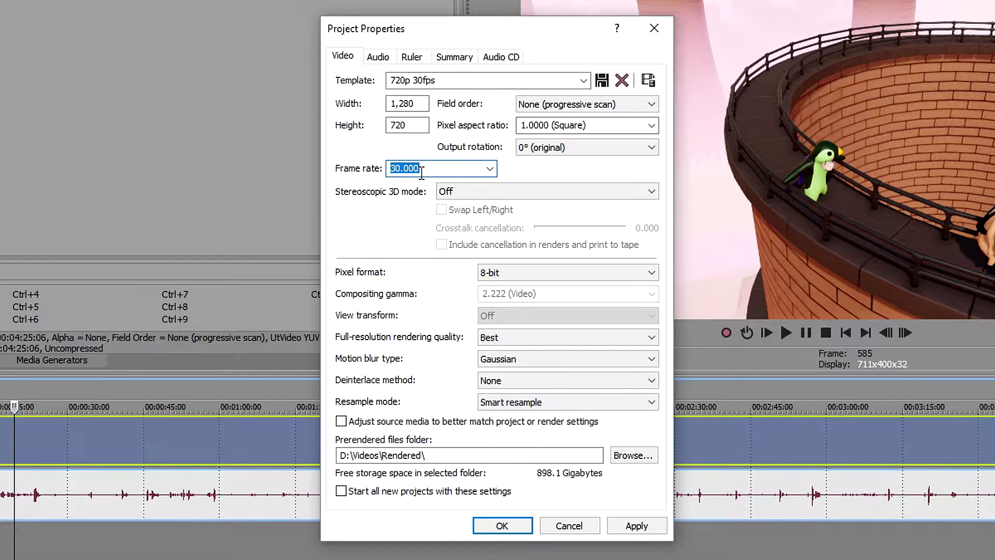
{"action": "left_click", "coordinate": [423, 170]}
- Keep 8-bit pixel format, Best quality and Gaussian motion blur; set Resample mode to Disable resample
{"action": "left_click", "coordinate": [510, 273]}
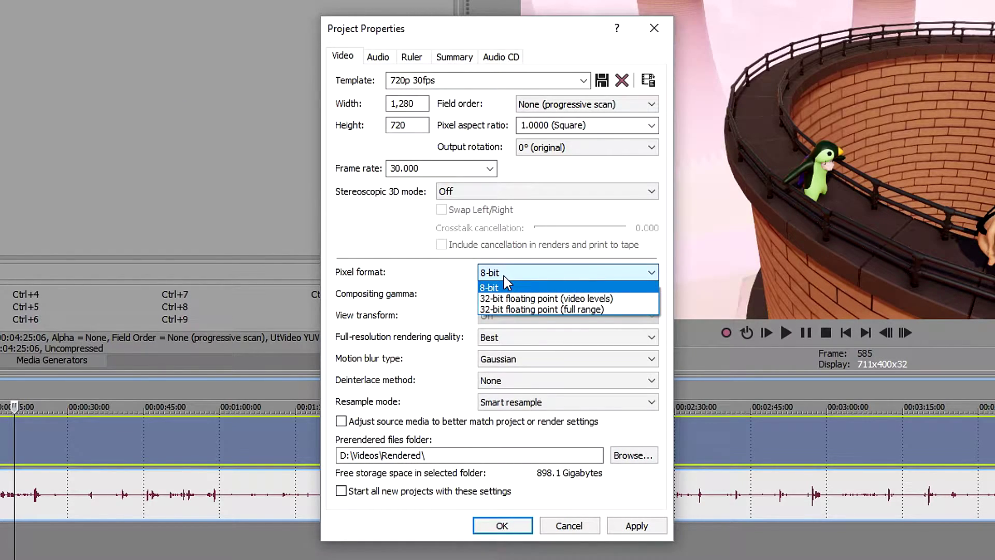
{"action": "left_click", "coordinate": [504, 286]}
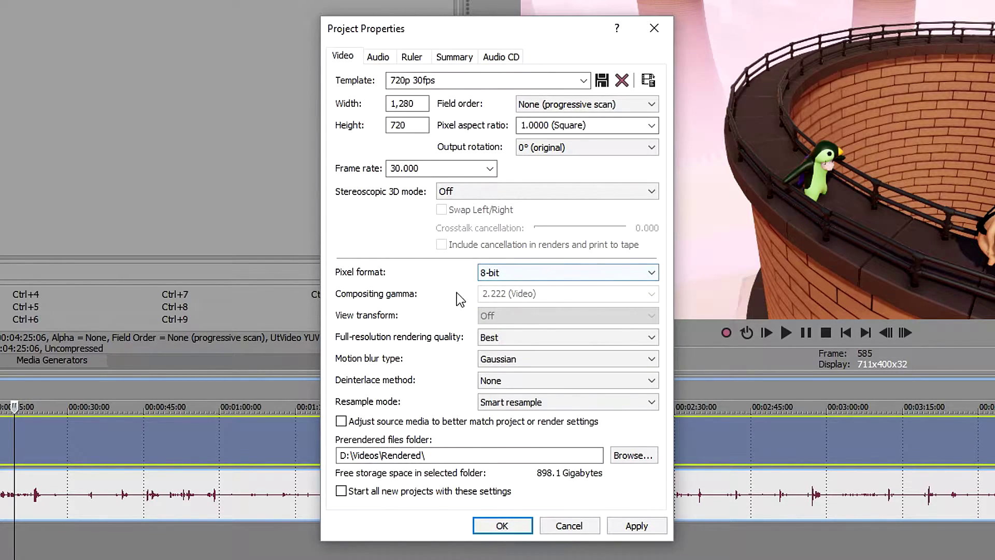
{"action": "left_click", "coordinate": [503, 342]}
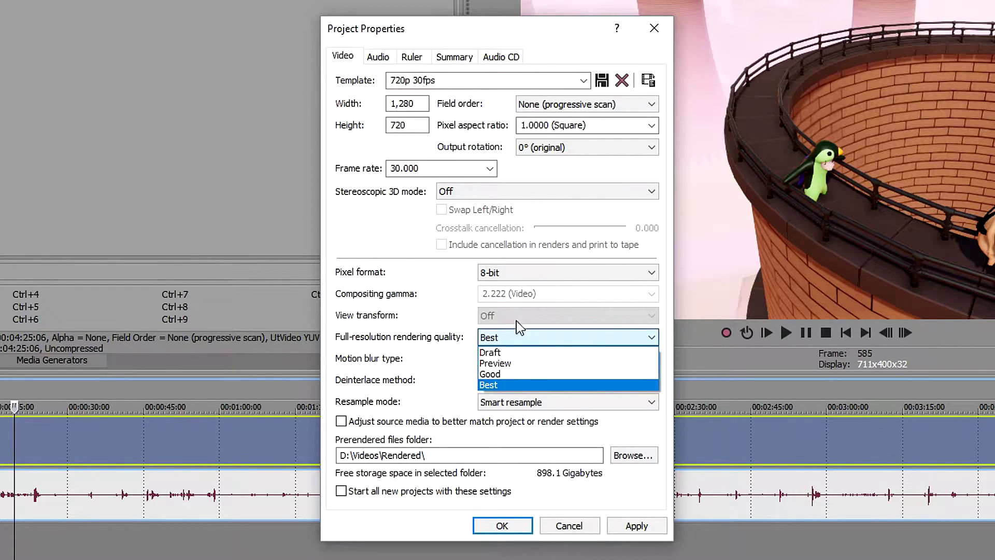
{"action": "left_click", "coordinate": [433, 363]}
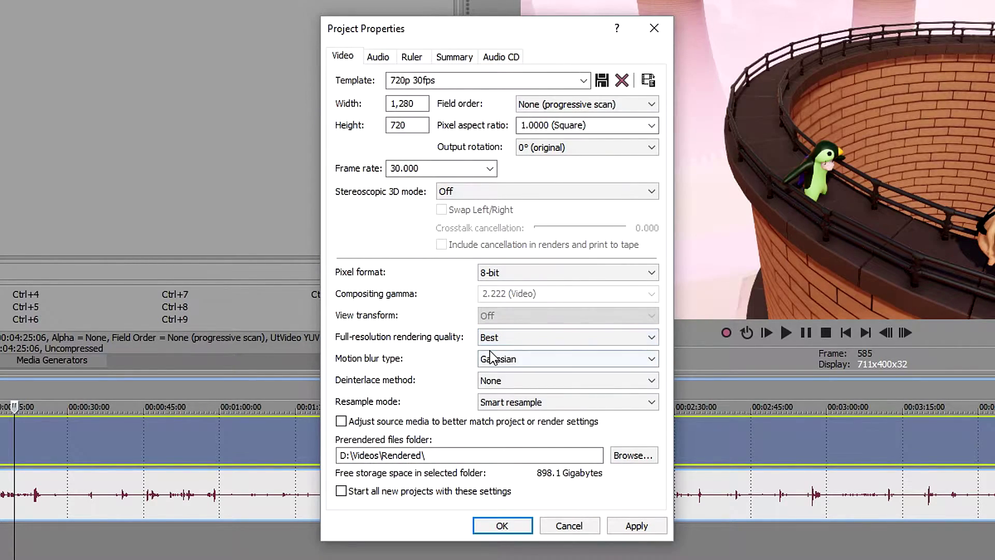
{"action": "left_click", "coordinate": [523, 359]}
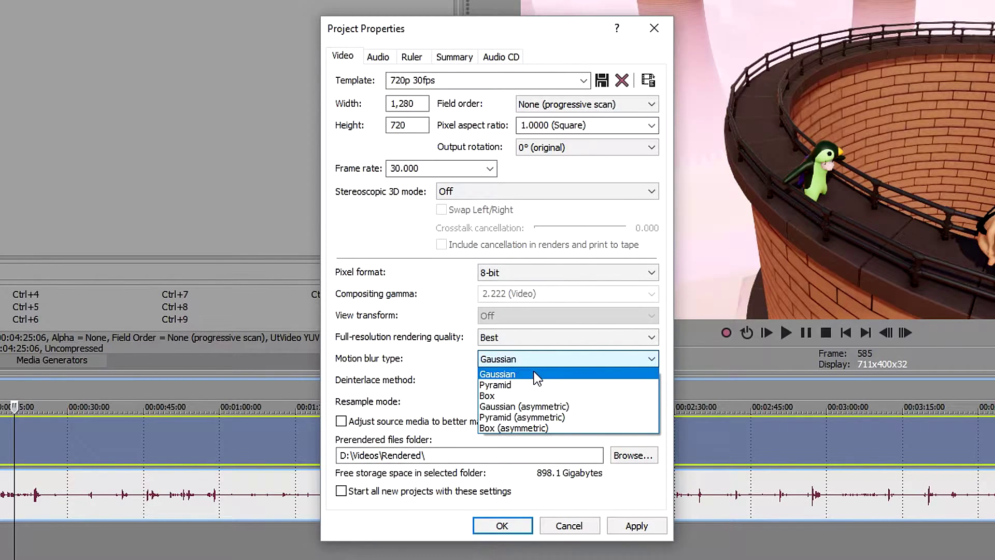
{"action": "left_click", "coordinate": [525, 369]}
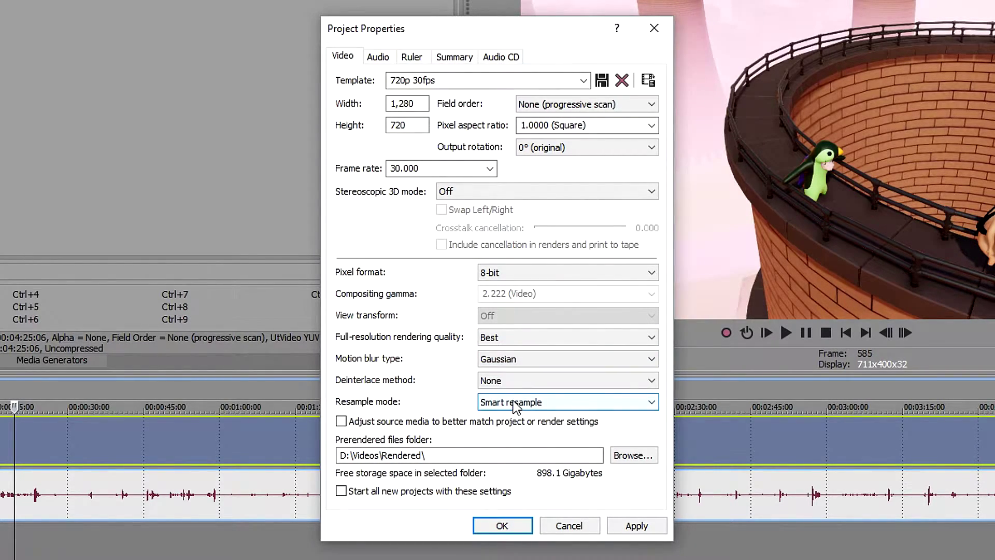
{"action": "left_click", "coordinate": [536, 403]}
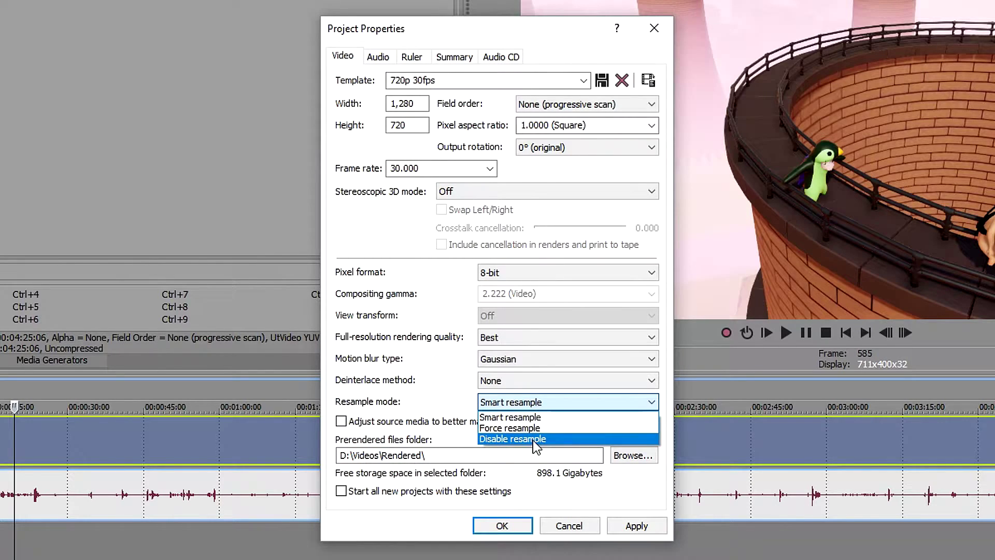
{"action": "left_click", "coordinate": [532, 440]}
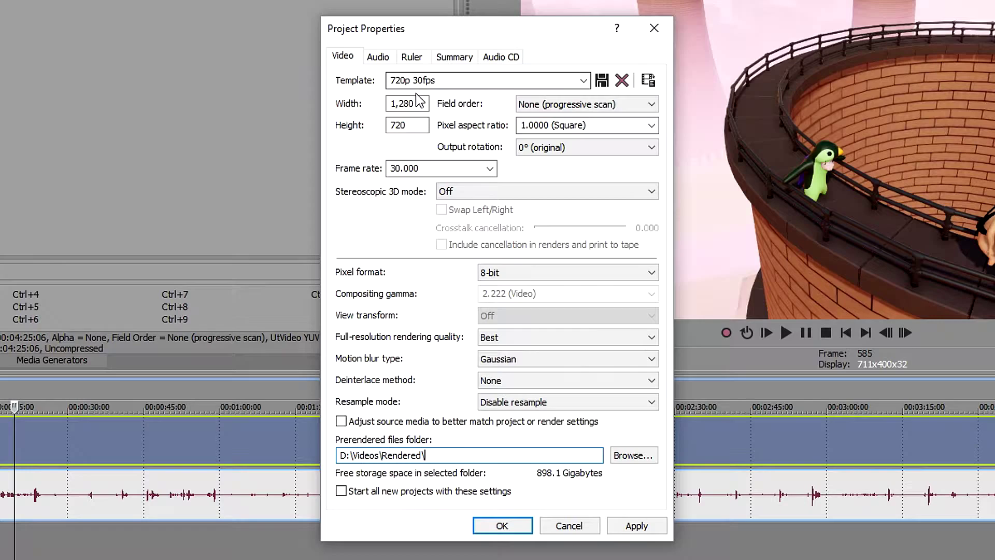
- On the Audio tab, keep Stereo master bus mode with 48,000 Hz and 16-bit depth
{"action": "left_click", "coordinate": [382, 59]}
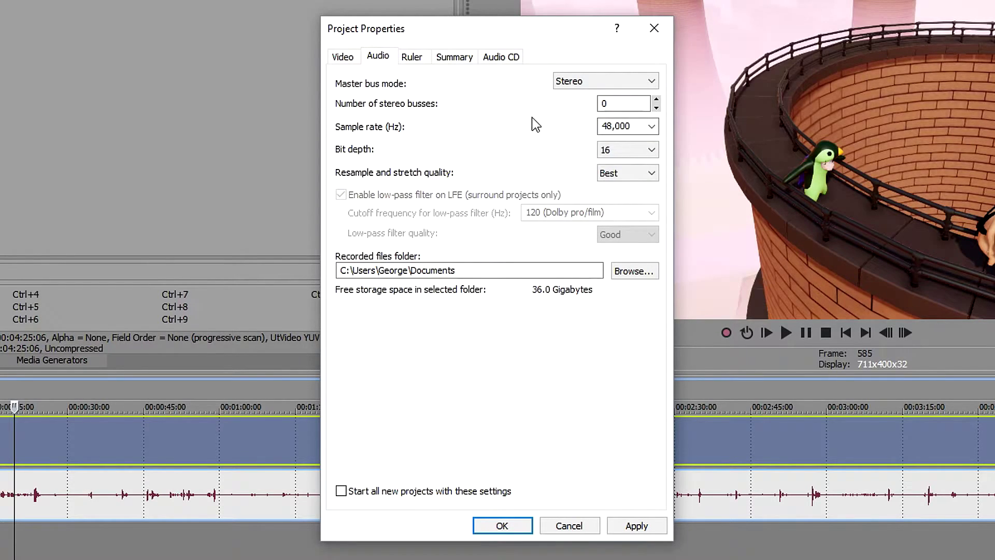
{"action": "left_click", "coordinate": [588, 82]}
{"action": "left_click", "coordinate": [583, 92]}
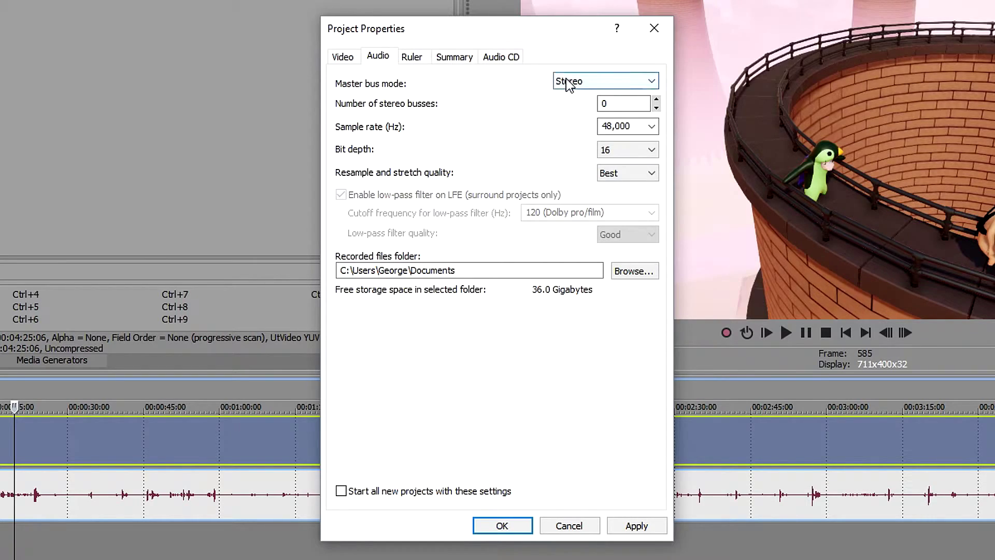
{"action": "left_click", "coordinate": [578, 79]}
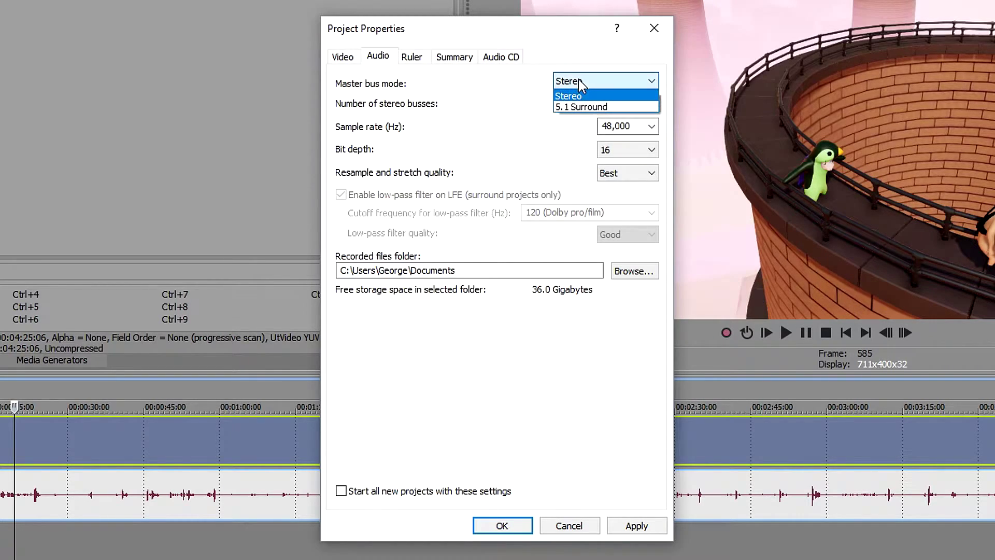
{"action": "left_click", "coordinate": [578, 78]}
{"action": "key", "text": "Tab"}
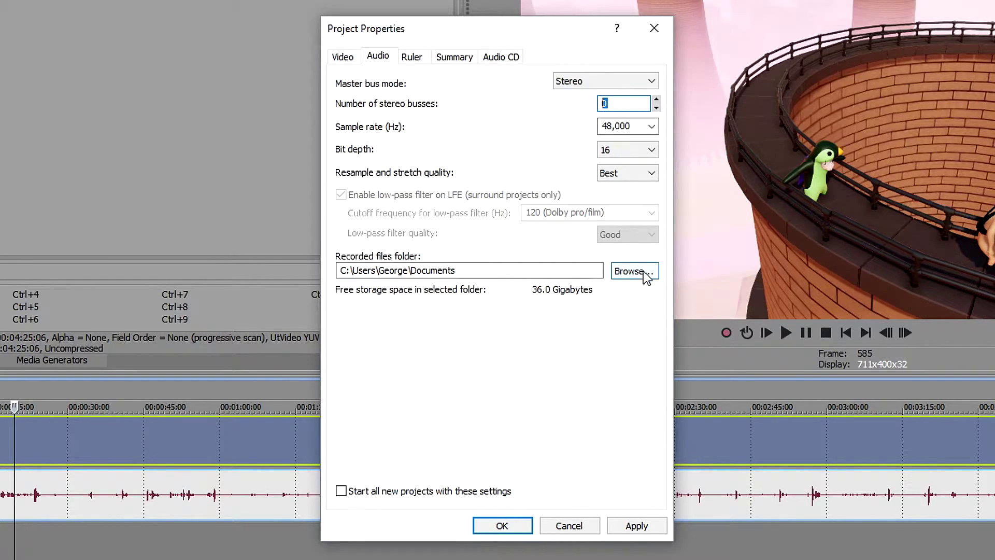
- Back on the Video tab, review the template list showing 720p 30fps
{"action": "left_click", "coordinate": [352, 58]}
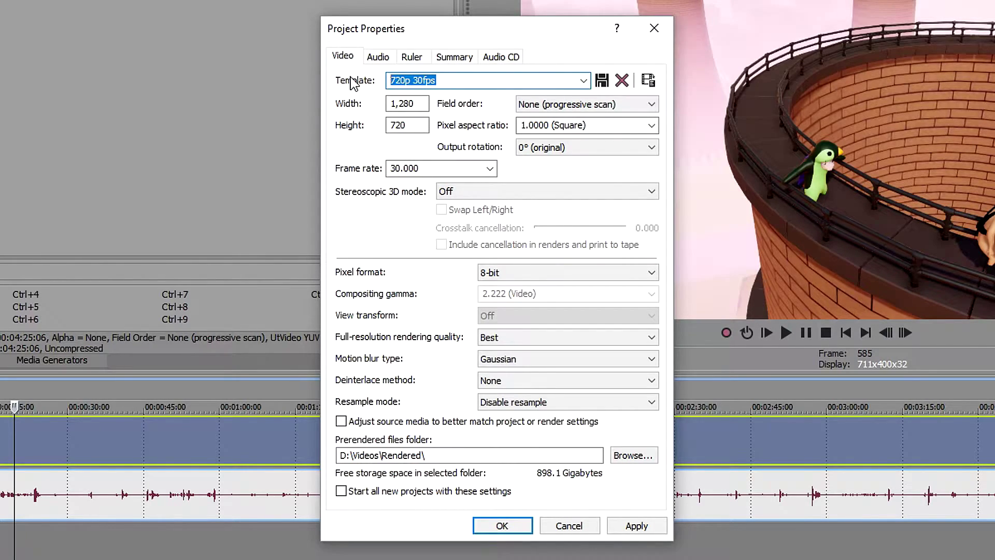
{"action": "left_click", "coordinate": [456, 83]}
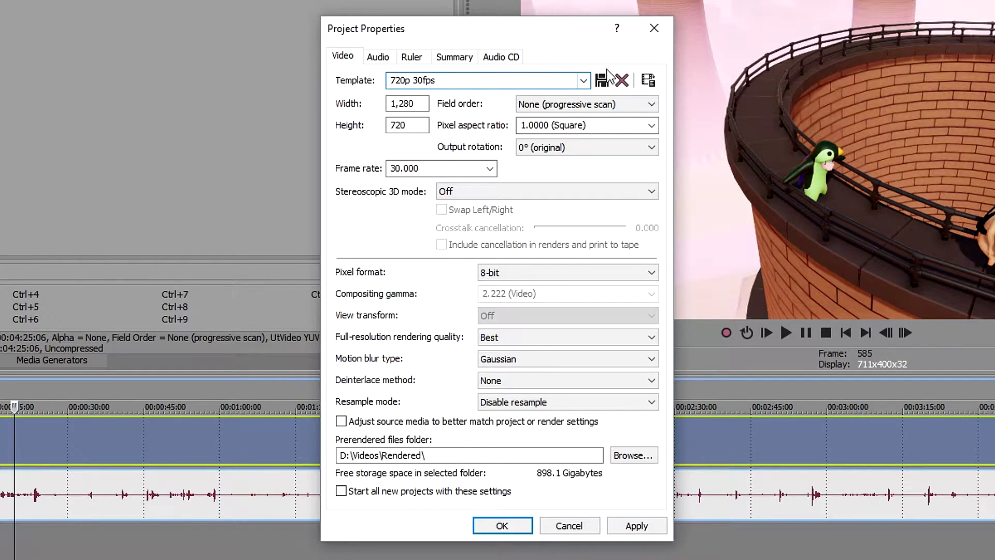
{"action": "left_click", "coordinate": [584, 80]}
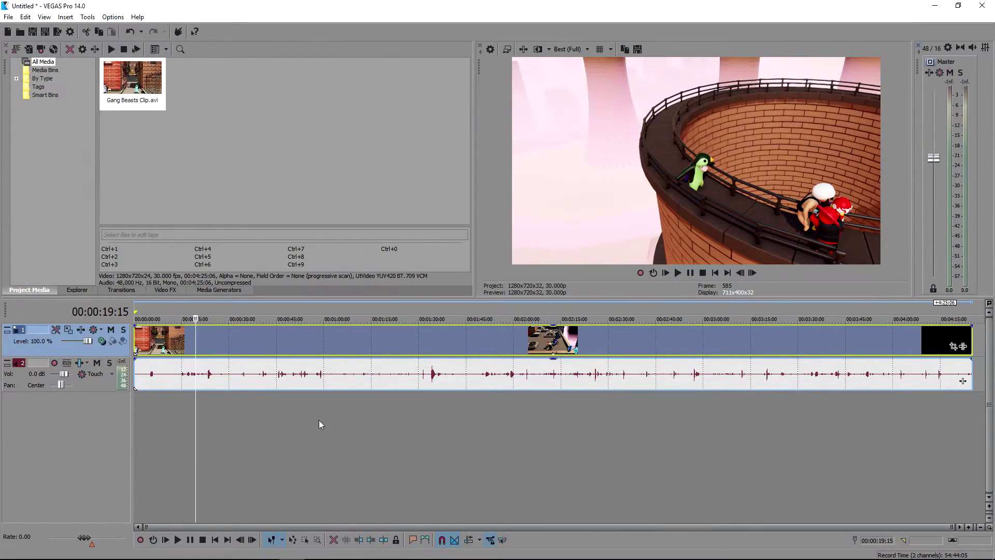
- Select the project's full time range and hide the Video Preview window
{"action": "double_click", "coordinate": [275, 421]}
{"action": "left_click", "coordinate": [44, 17]}
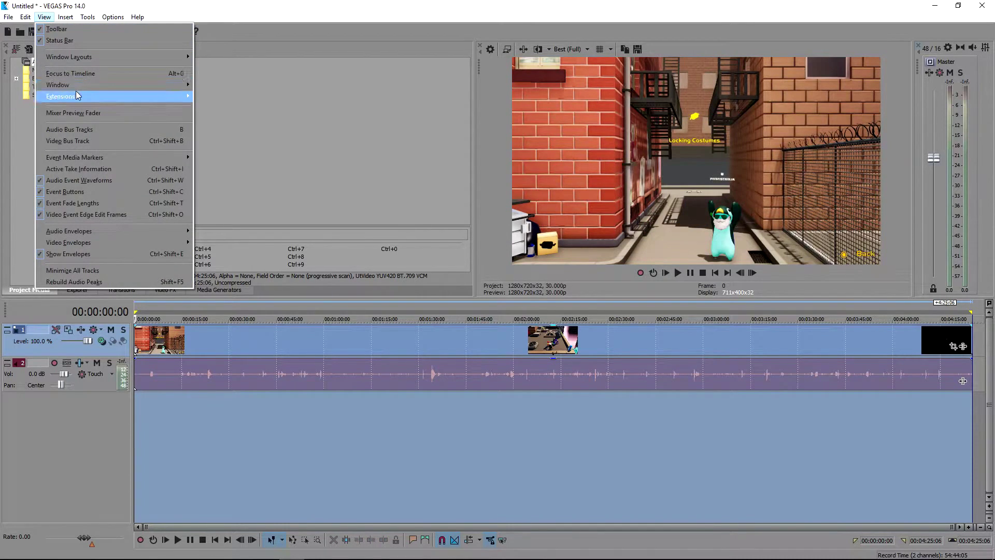
{"action": "mouse_move", "coordinate": [68, 86]}
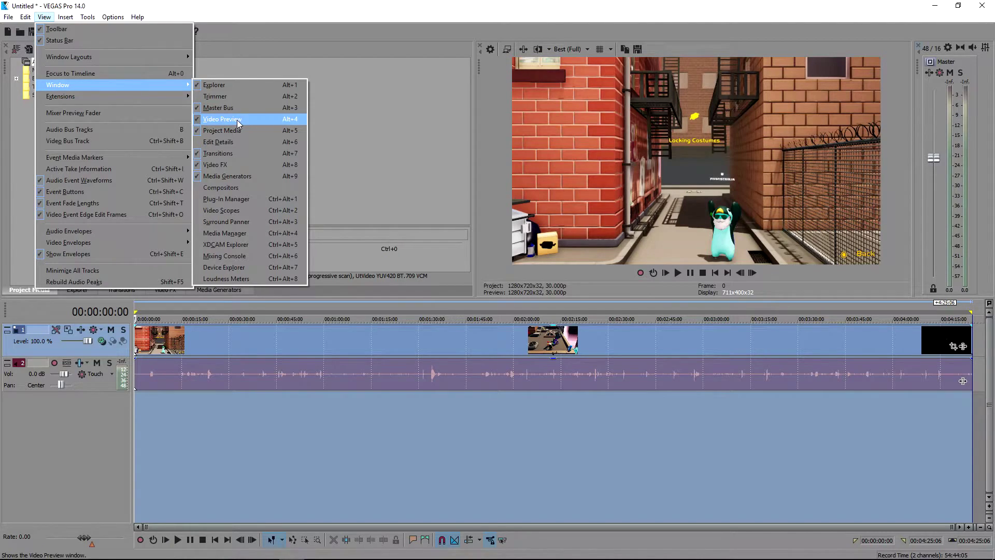
{"action": "left_click", "coordinate": [206, 119]}
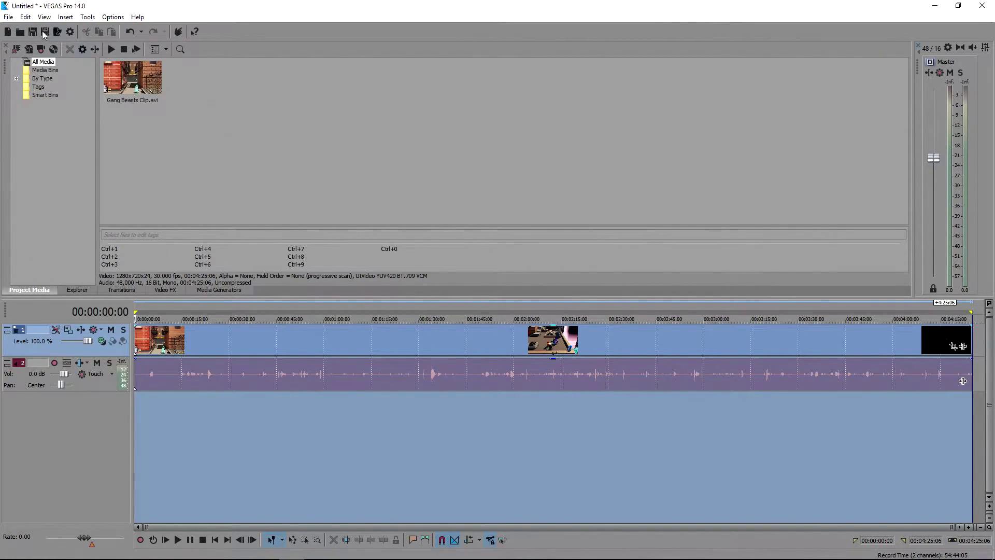
{"action": "left_click", "coordinate": [8, 17]}
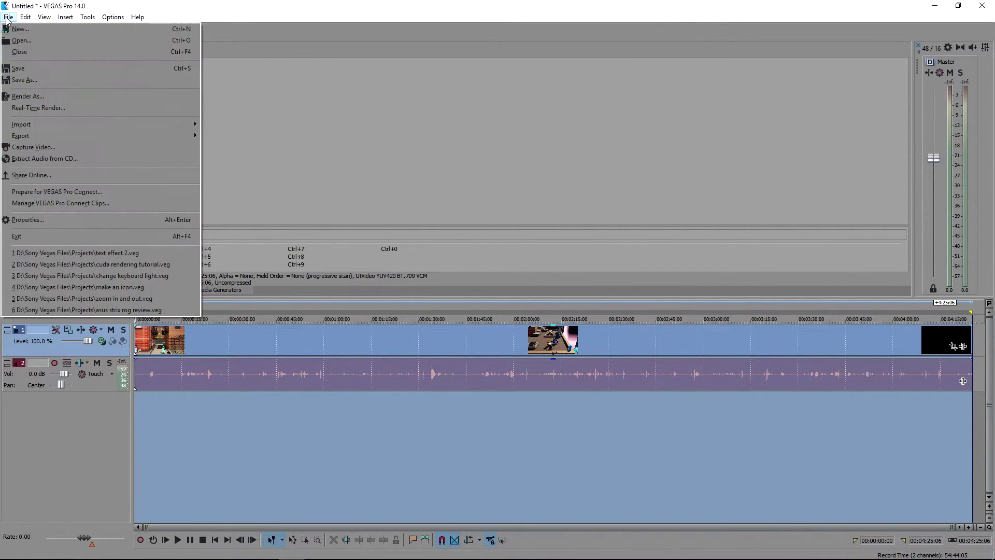
- In Render As, pick MainConcept AVC/AAC Internet HD 720p and customize that template
{"action": "left_click", "coordinate": [41, 107]}
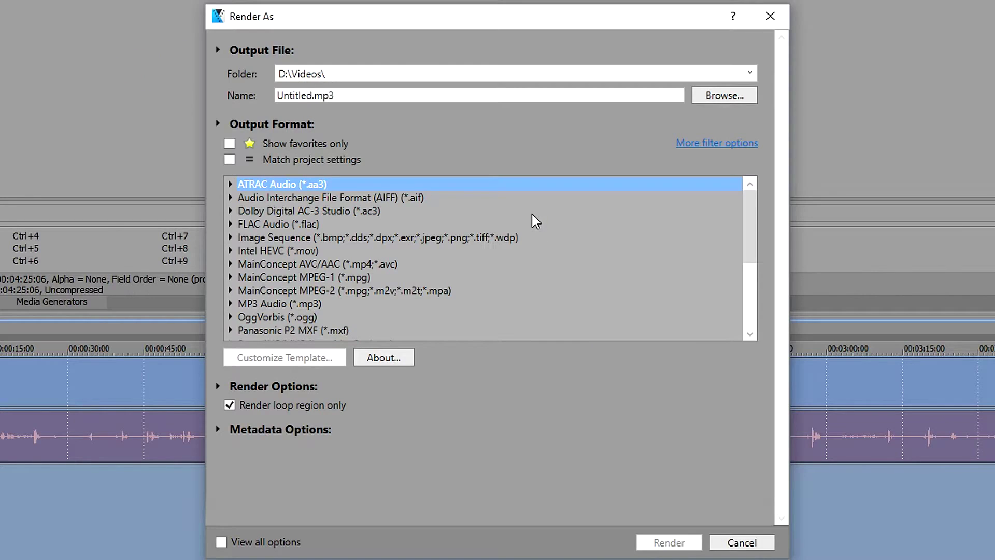
{"action": "left_click", "coordinate": [229, 264]}
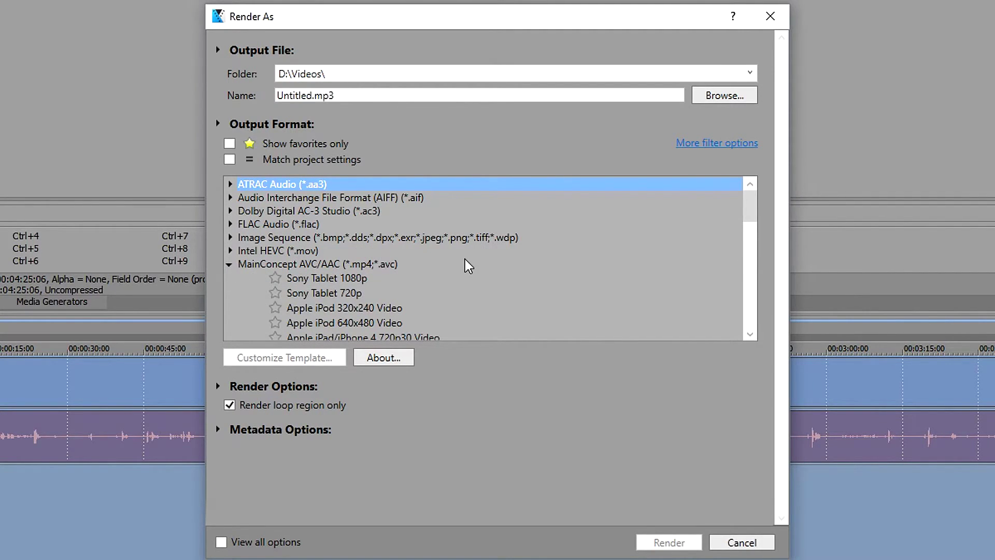
{"action": "scroll", "coordinate": [467, 265], "scroll_direction": "down", "scroll_amount": 3}
{"action": "left_click", "coordinate": [337, 278]}
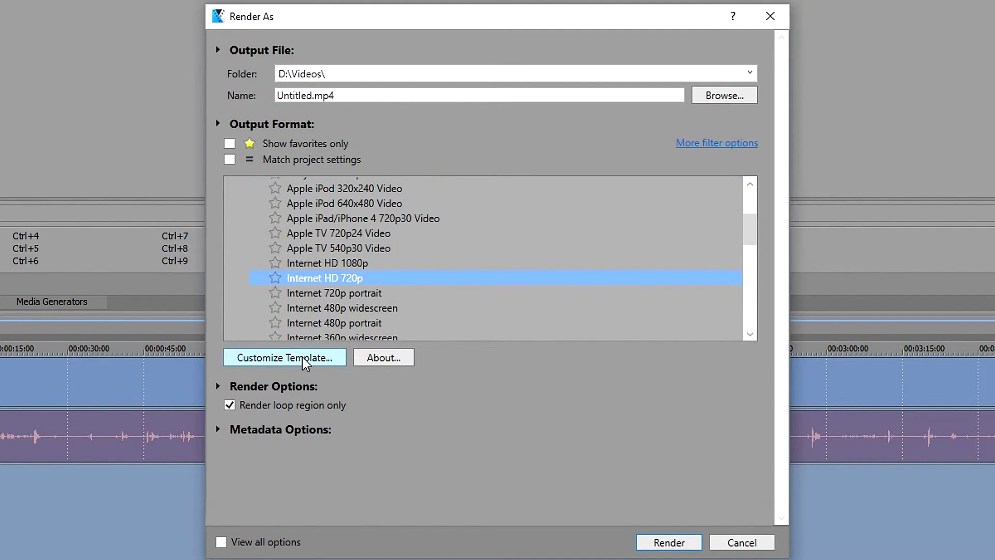
{"action": "left_click", "coordinate": [305, 363]}
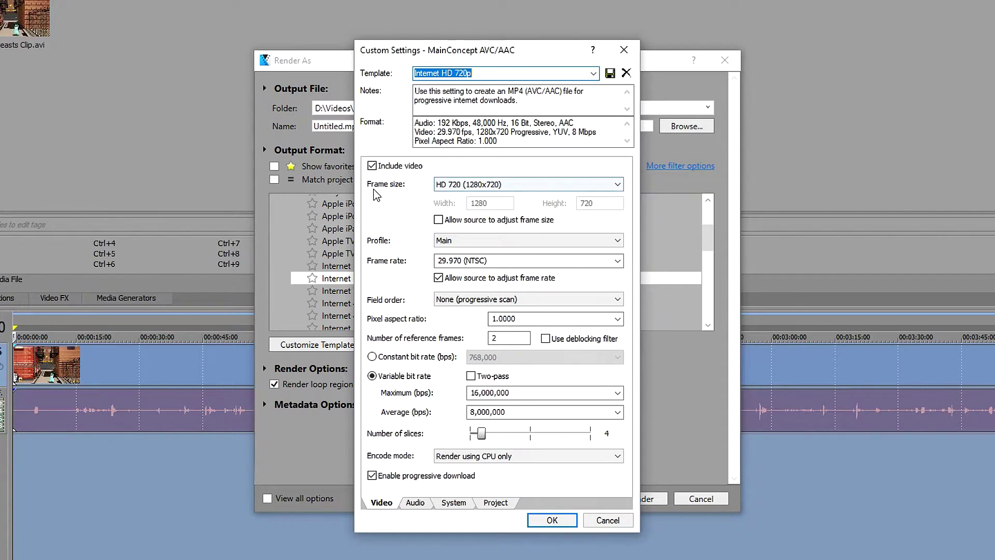
- Keep HD 720 frame size, set High profile and 30 fps, and enable the deblocking filter
{"action": "left_click", "coordinate": [465, 186]}
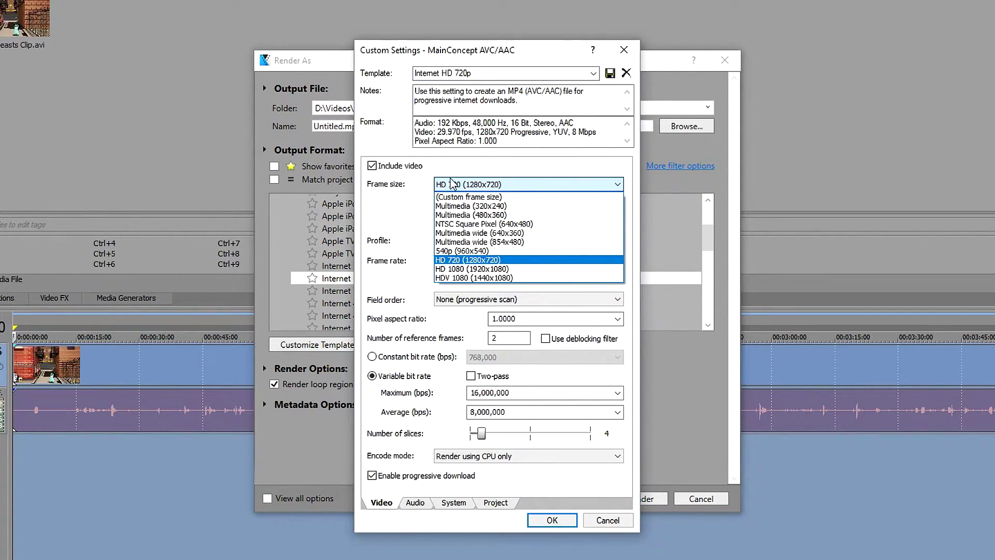
{"action": "left_click", "coordinate": [415, 212]}
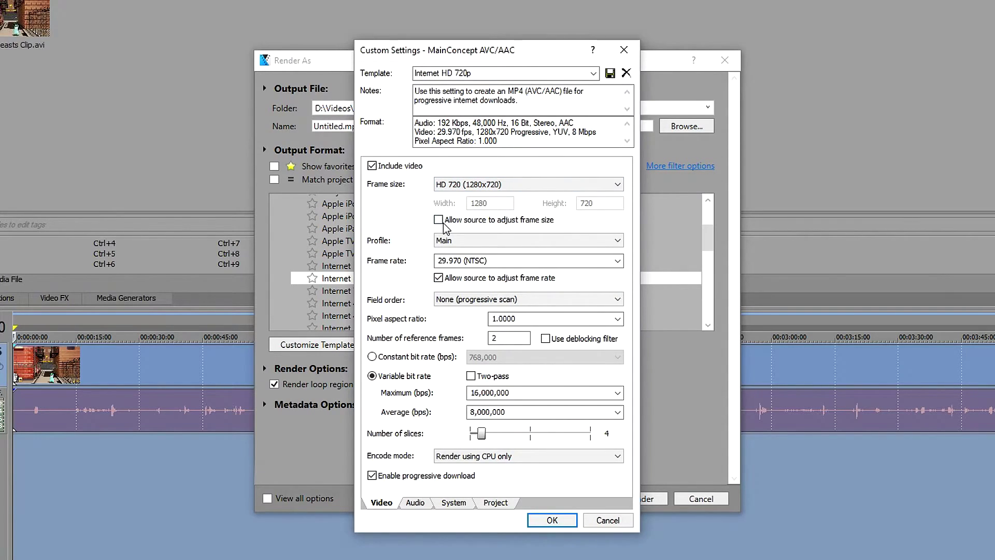
{"action": "left_click", "coordinate": [466, 241]}
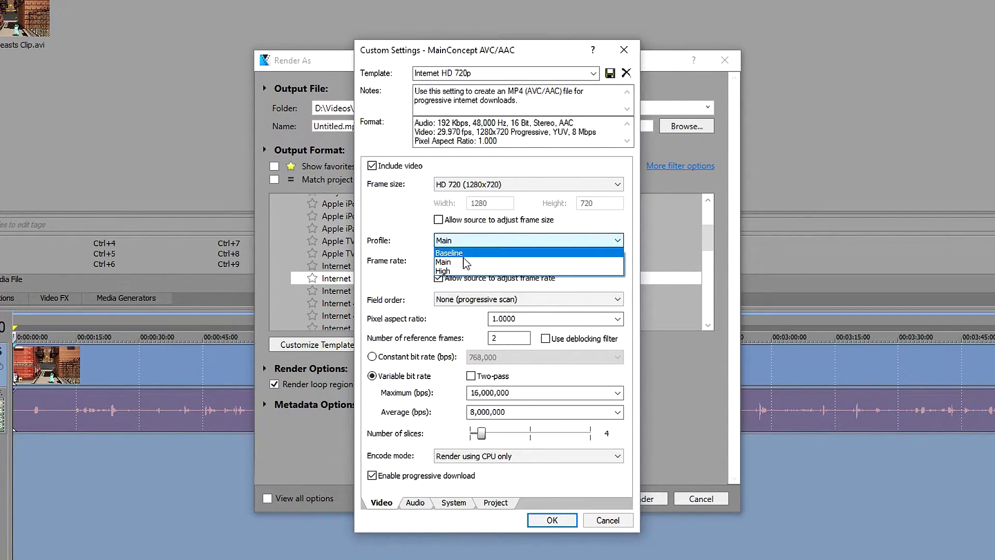
{"action": "left_click", "coordinate": [502, 260]}
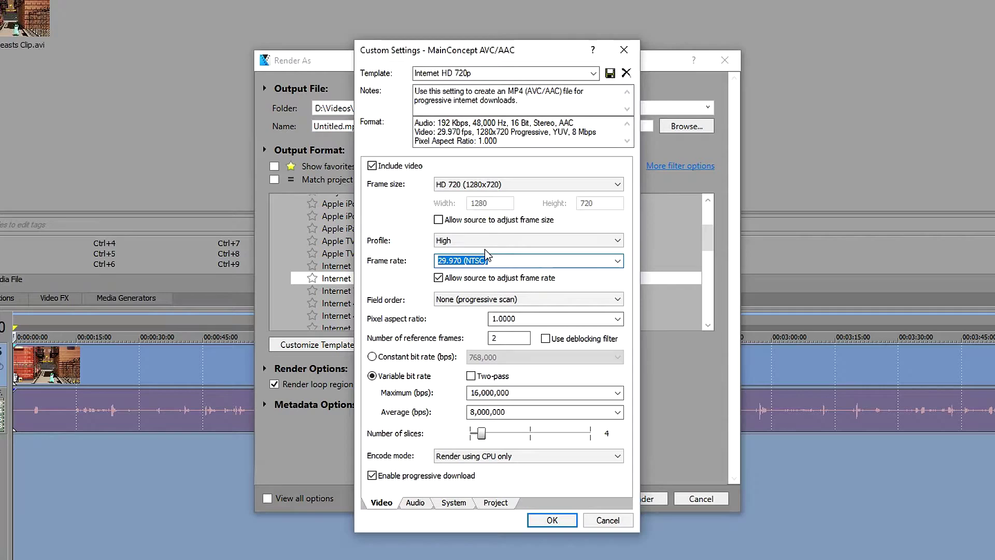
{"action": "type", "text": "30"}
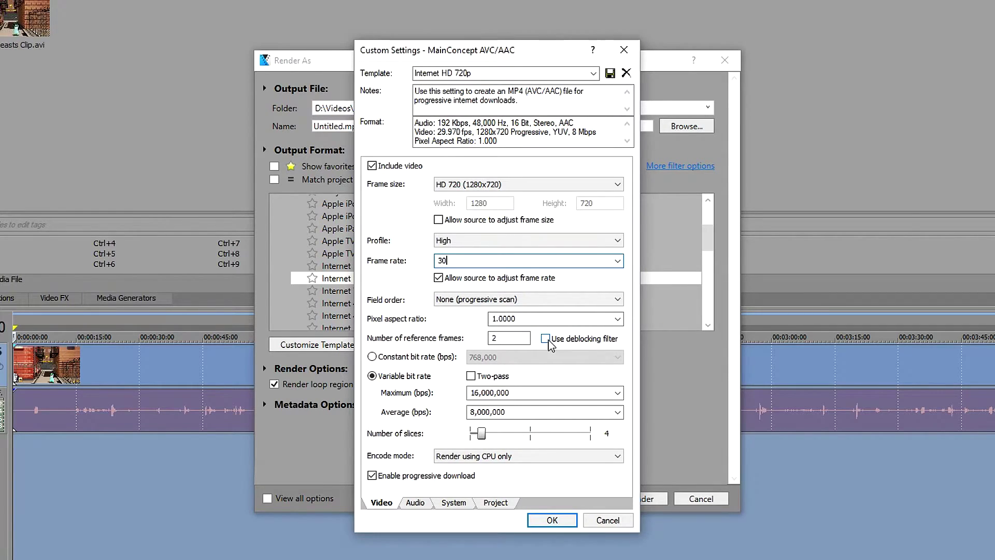
{"action": "left_click", "coordinate": [549, 341]}
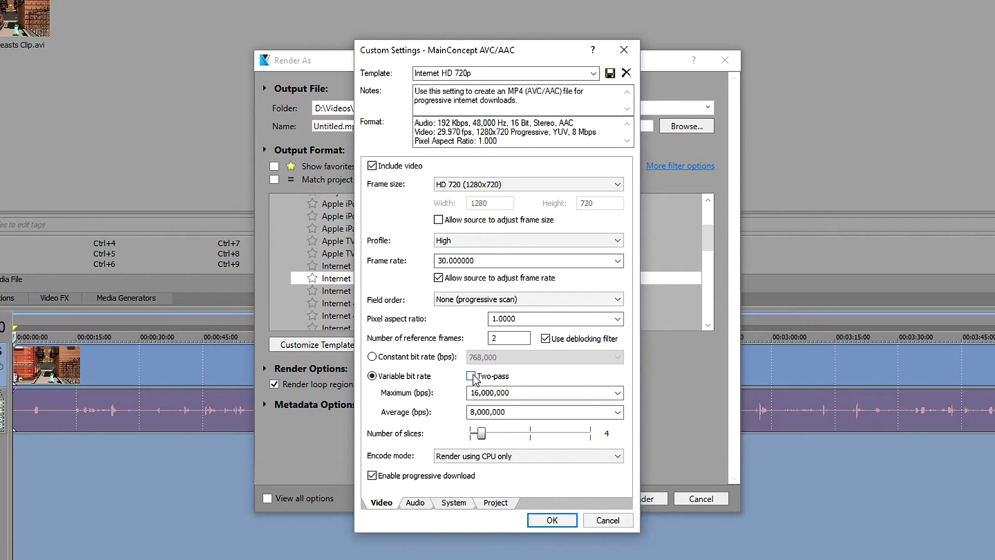
- Enable two-pass at 16,000,000 maximum and 10,000,000 average bit rate, encoding with CUDA if available
{"action": "left_click", "coordinate": [472, 376]}
{"action": "left_click", "coordinate": [484, 391]}
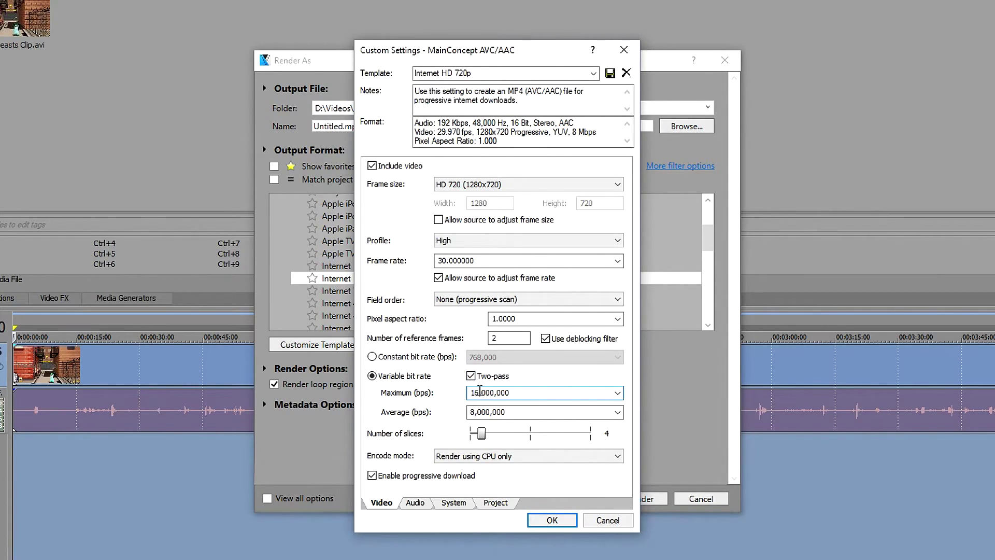
{"action": "key", "text": "Delete"}
{"action": "type", "text": "6"}
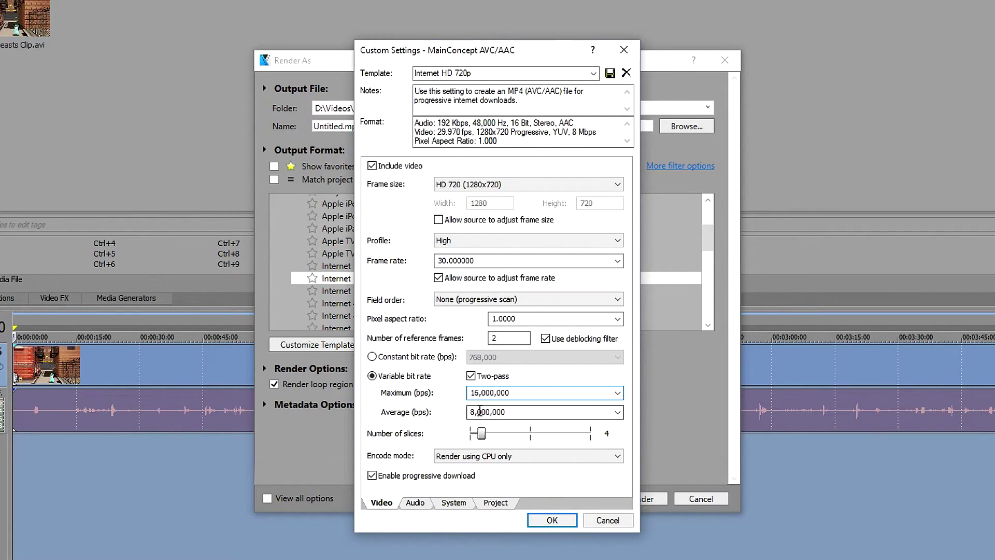
{"action": "double_click", "coordinate": [473, 413]}
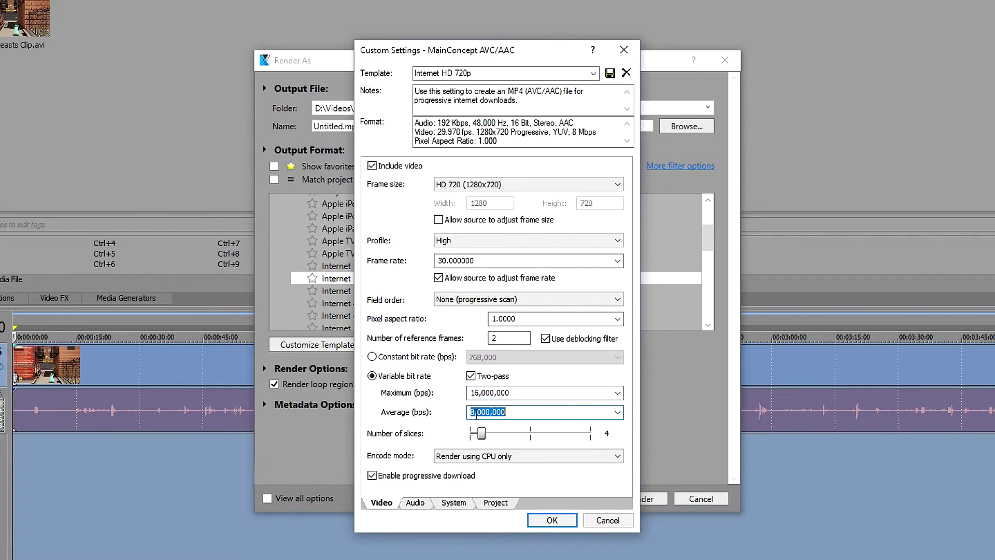
{"action": "type", "text": "5"}
{"action": "left_click_drag", "start_coordinate": [470, 412], "coordinate": [513, 411]}
{"action": "double_click", "coordinate": [504, 394]}
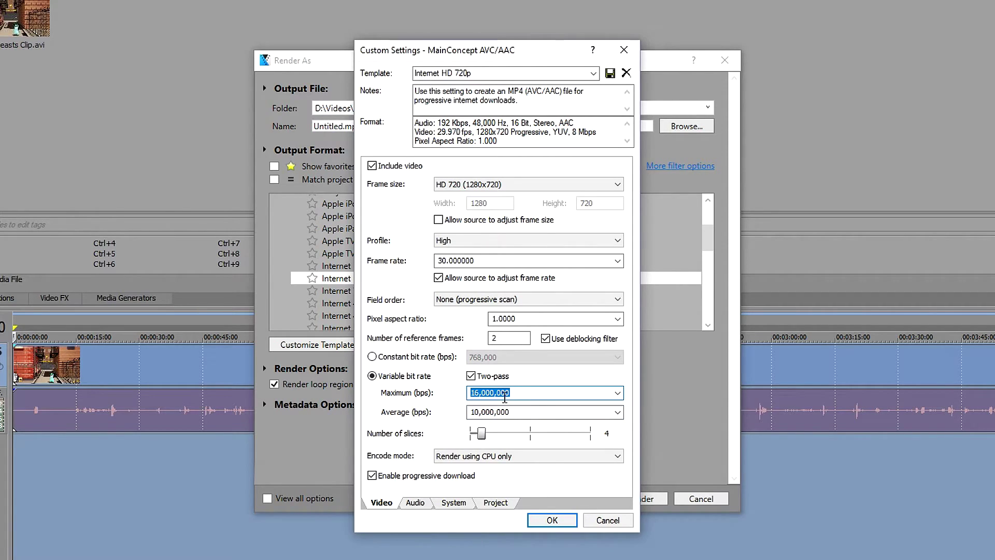
{"action": "left_click", "coordinate": [461, 456]}
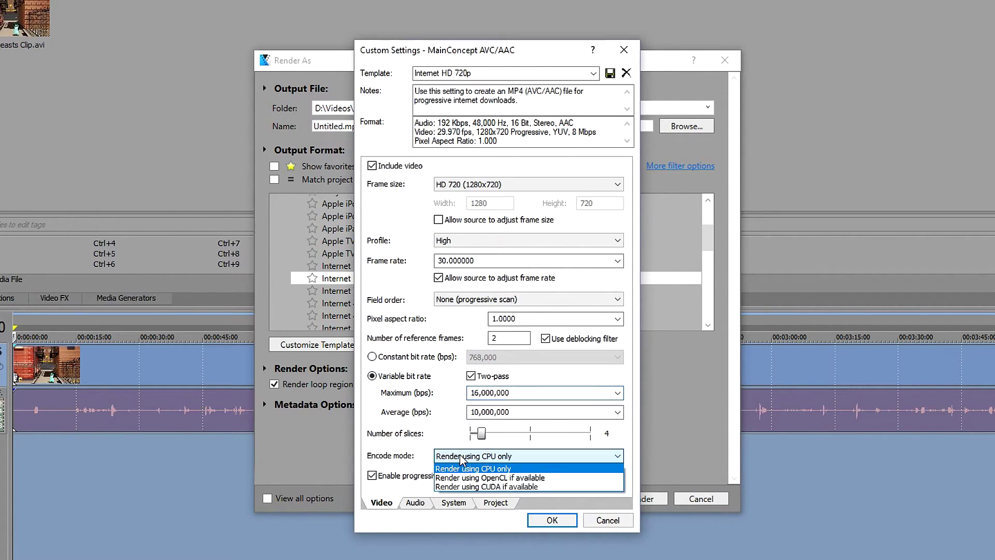
{"action": "left_click", "coordinate": [502, 486]}
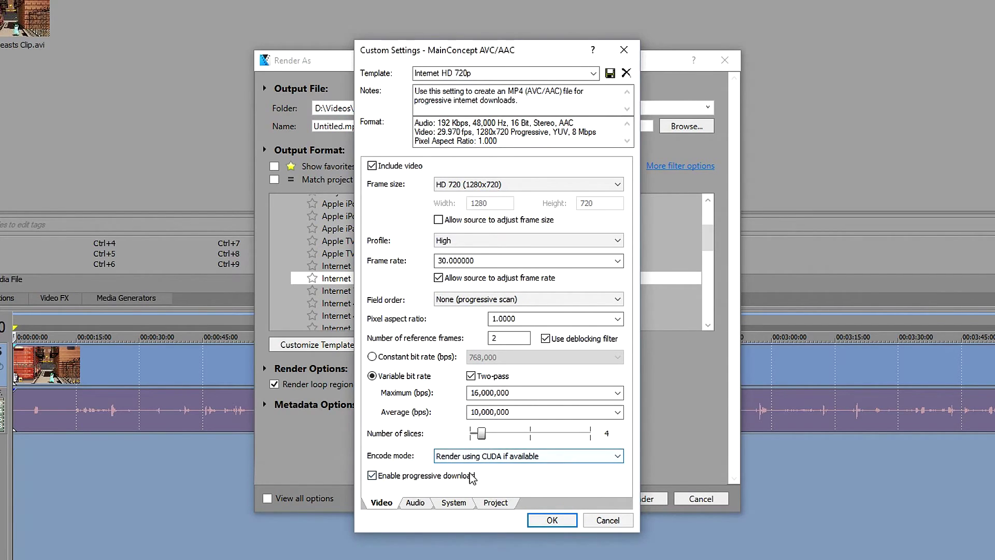
- Run the GPU check on the System tab to confirm CUDA is available, then view the audio settings
{"action": "left_click", "coordinate": [454, 502]}
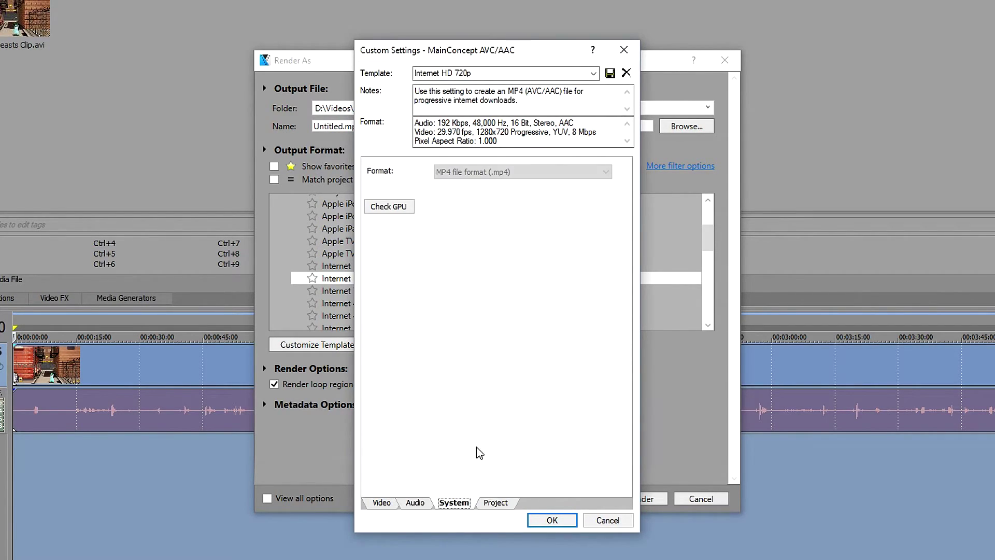
{"action": "left_click", "coordinate": [404, 209]}
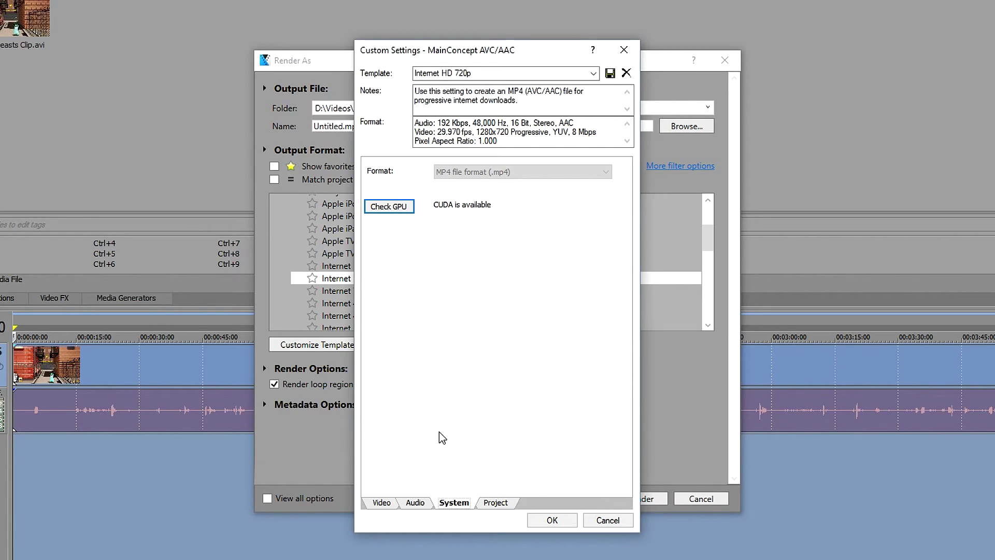
{"action": "left_click", "coordinate": [415, 503]}
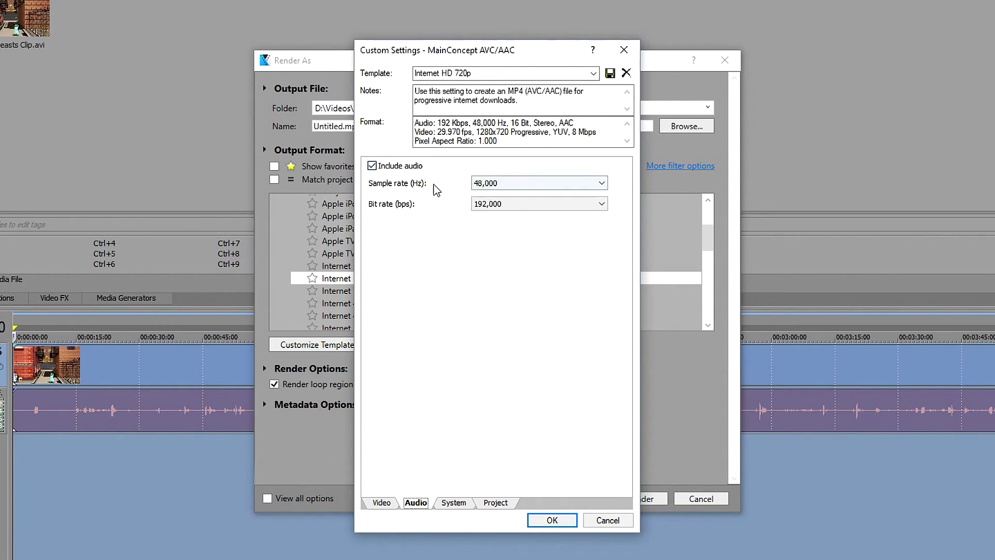
- Set the audio bit rate to 384,000 bps, keeping 48,000 Hz sample rate
{"action": "left_click", "coordinate": [488, 208]}
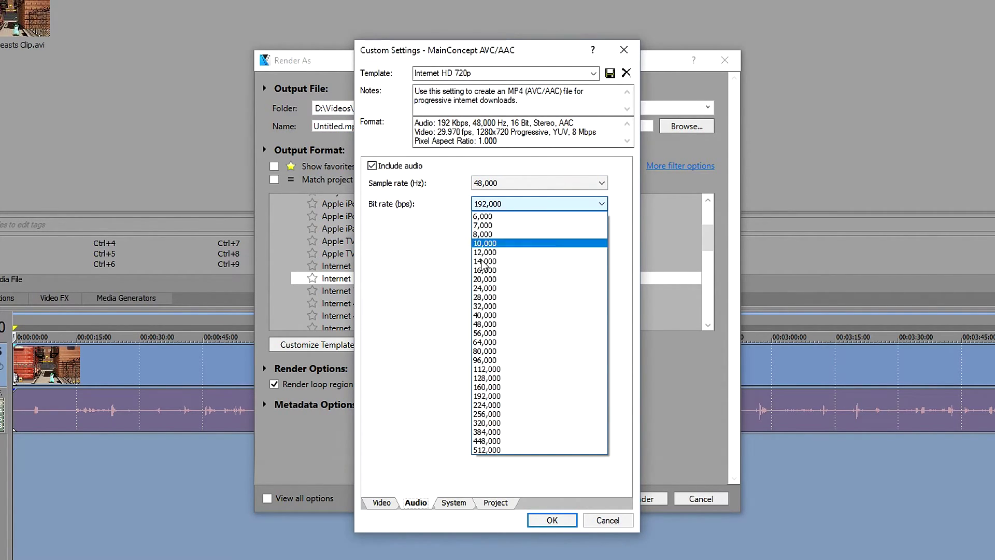
{"action": "left_click", "coordinate": [486, 432]}
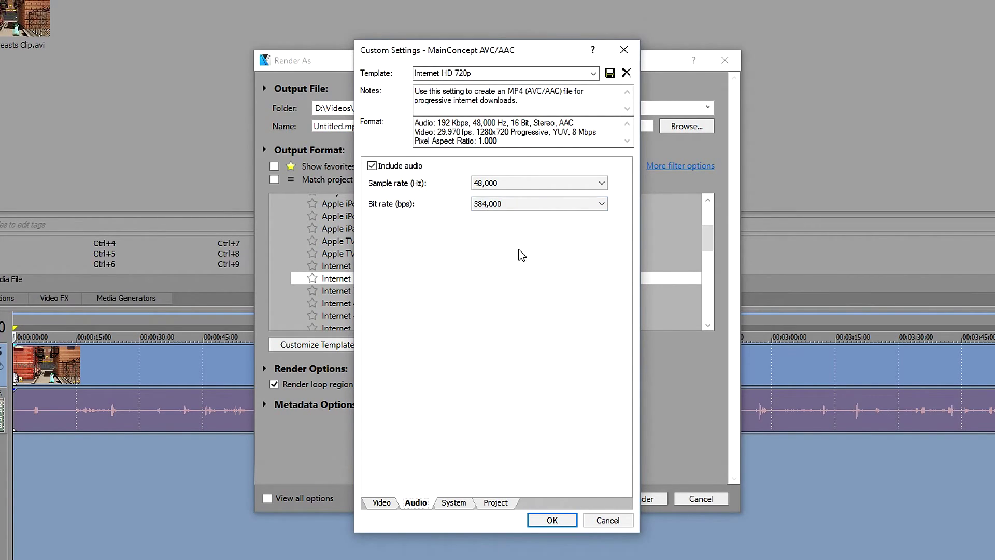
- Return to the video settings and select the Internet HD 720p template name for replacement
{"action": "left_click", "coordinate": [382, 502]}
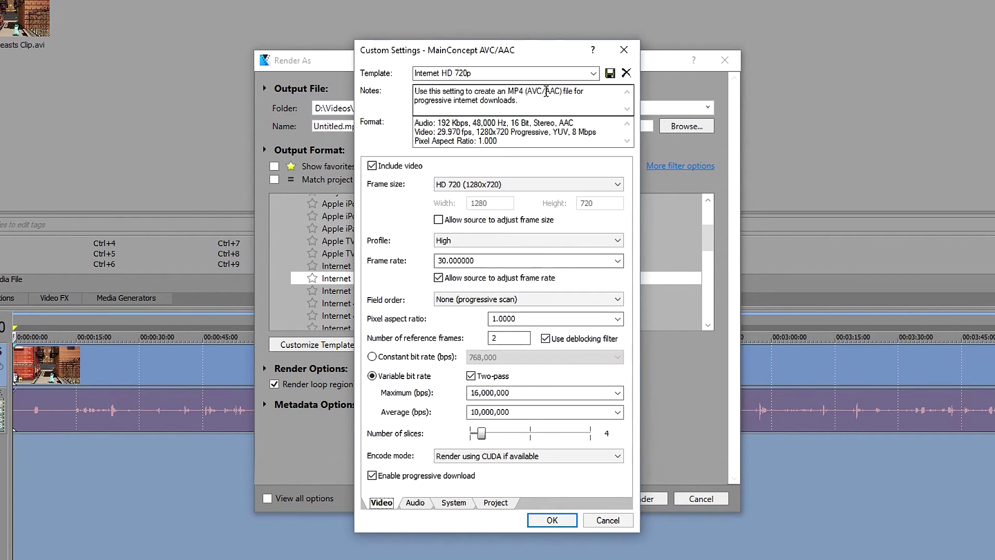
{"action": "double_click", "coordinate": [483, 72]}
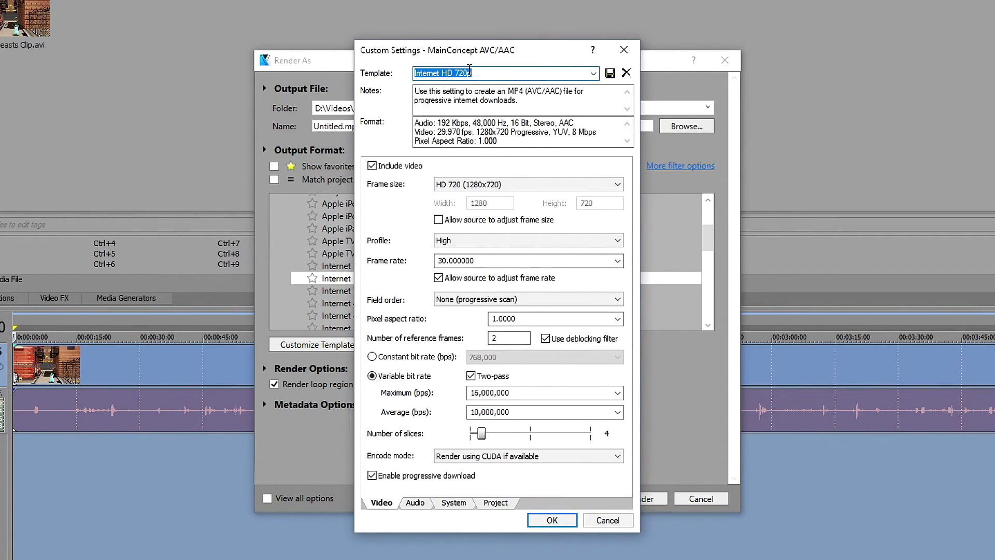